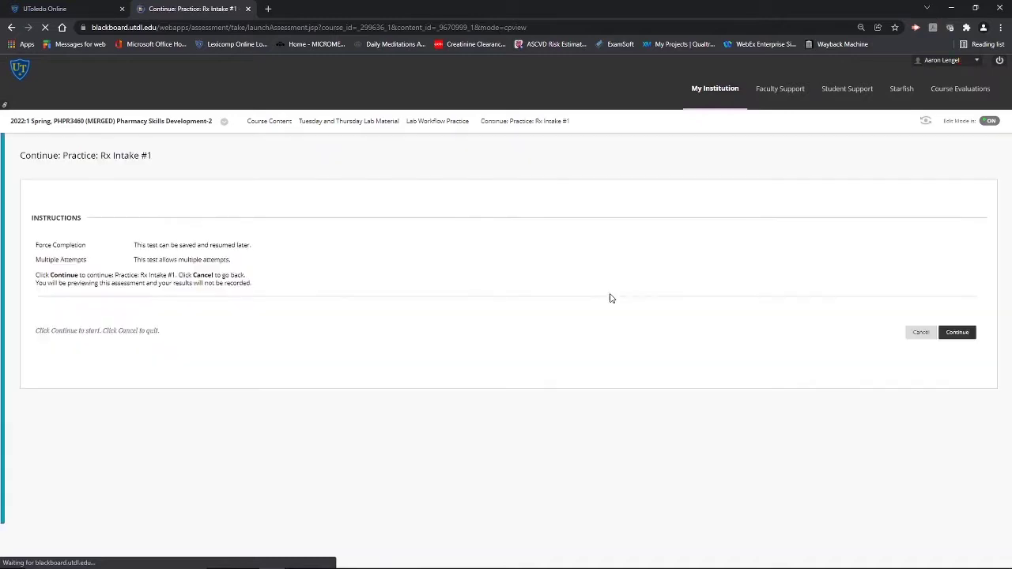
- Continue the Practice: Rx Intake #1 test and open the linked prescription Practice Rx #1.pdf
{"action": "left_click", "coordinate": [960, 332]}
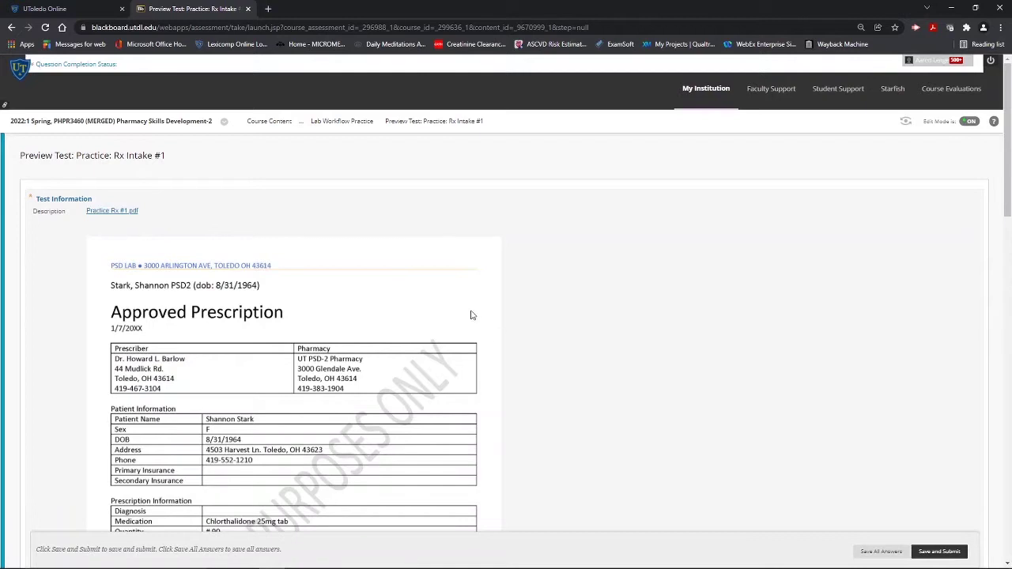
{"action": "scroll", "coordinate": [506, 318], "scroll_direction": "down", "scroll_amount": 2}
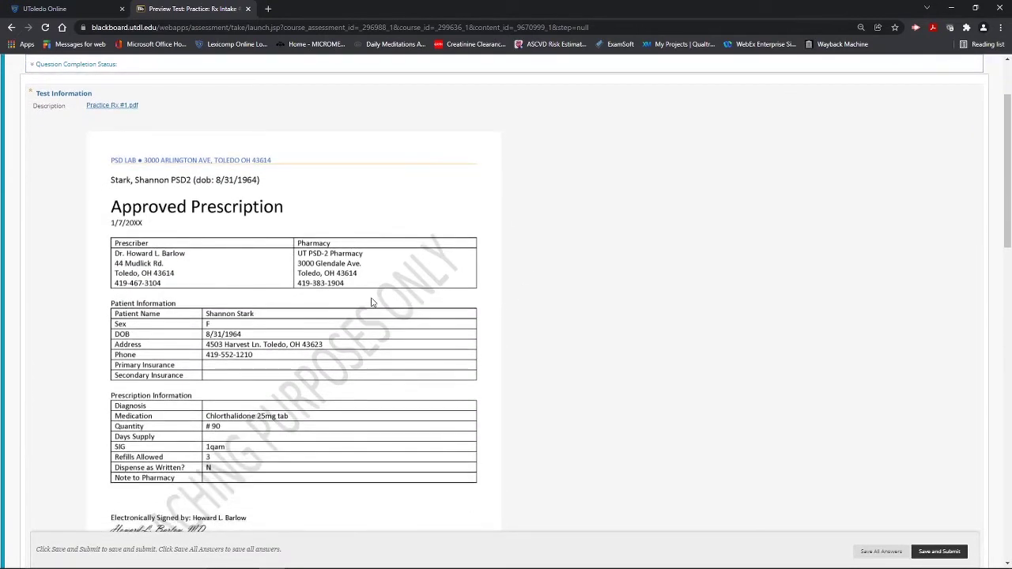
{"action": "left_click", "coordinate": [102, 109]}
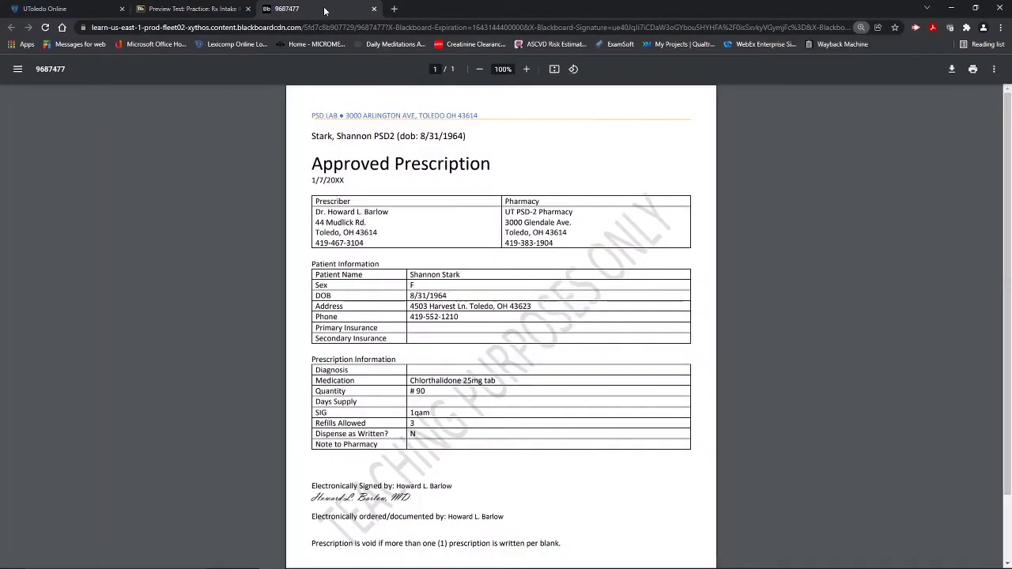
- Move the prescription PDF into its own window and set it side by side with the test window
{"action": "left_click_drag", "start_coordinate": [324, 10], "coordinate": [423, 99]}
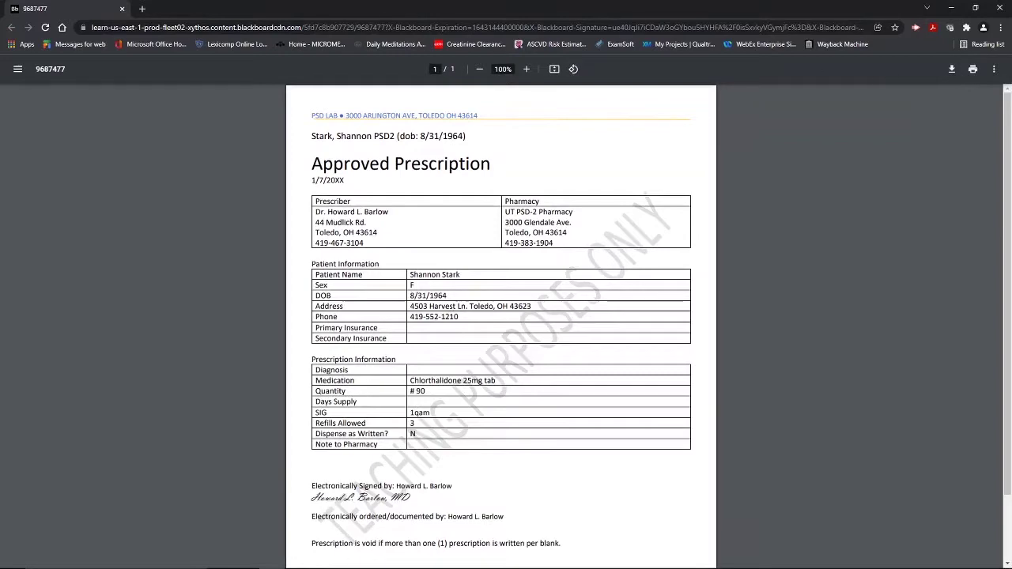
{"action": "left_click_drag", "start_coordinate": [514, 9], "coordinate": [1010, 1]}
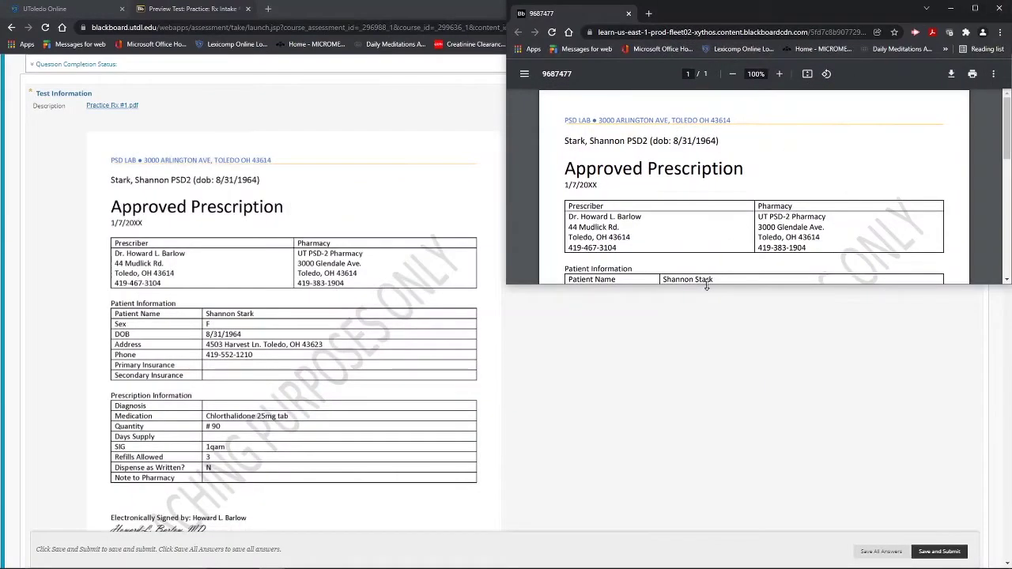
{"action": "left_click_drag", "start_coordinate": [706, 285], "coordinate": [726, 567]}
{"action": "left_click", "coordinate": [338, 6]}
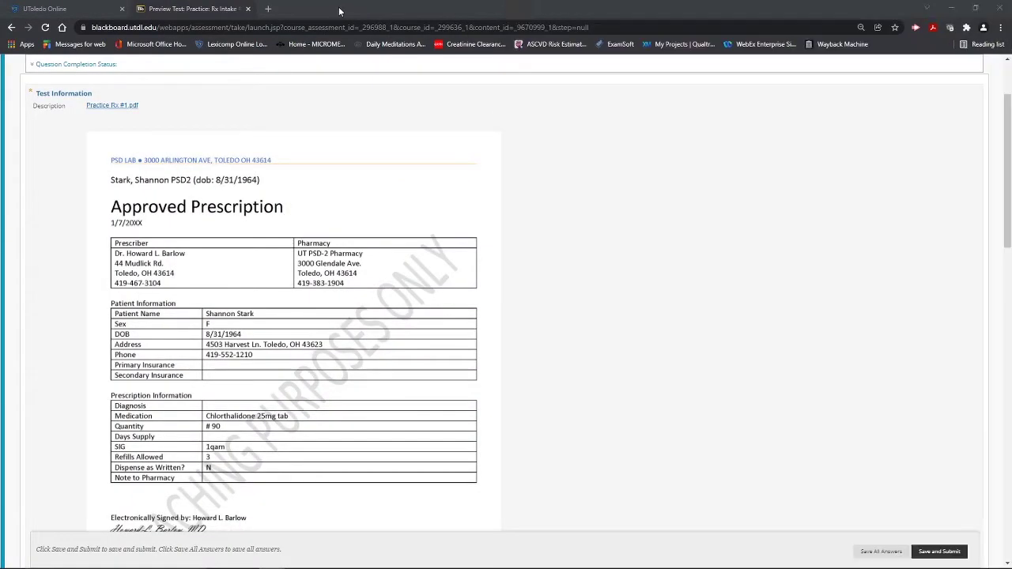
{"action": "left_click_drag", "start_coordinate": [415, 10], "coordinate": [2, 24]}
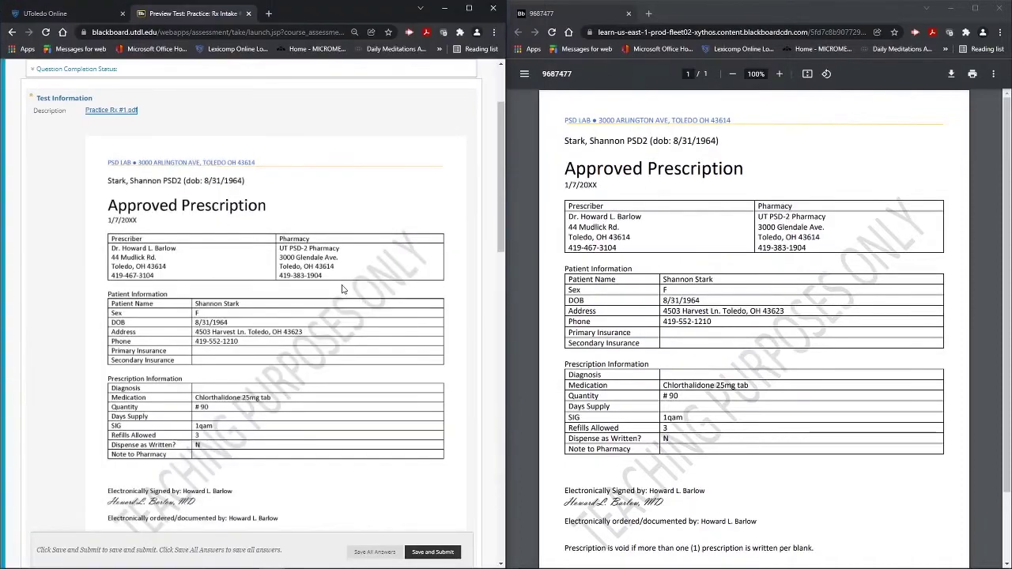
- Swap the two windows so the prescription fills the left half of the screen and the test questions the right half
{"action": "scroll", "coordinate": [320, 273], "scroll_direction": "down", "scroll_amount": 10}
{"action": "scroll", "coordinate": [300, 270], "scroll_direction": "down", "scroll_amount": 2}
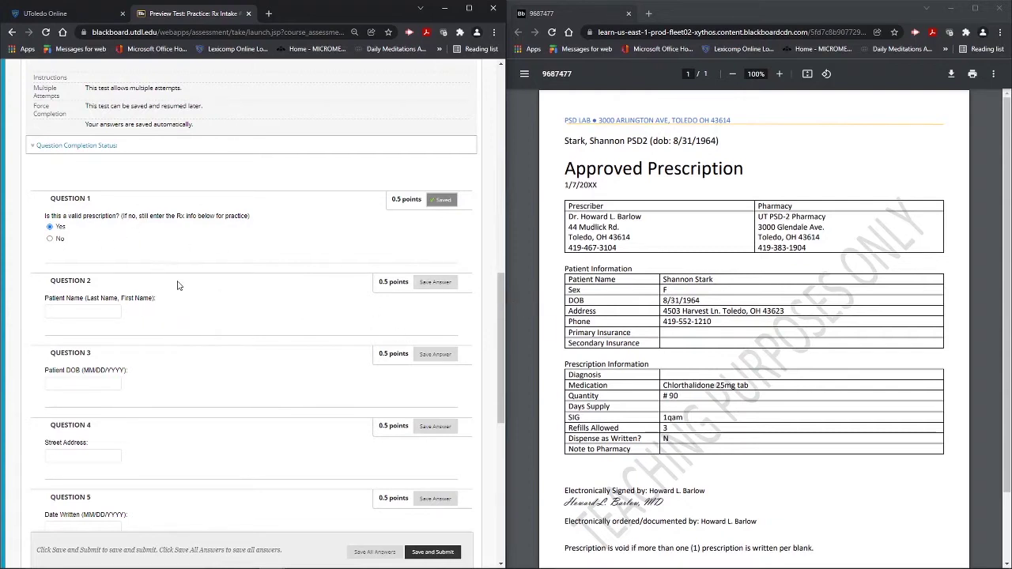
{"action": "scroll", "coordinate": [181, 285], "scroll_direction": "up", "scroll_amount": 2}
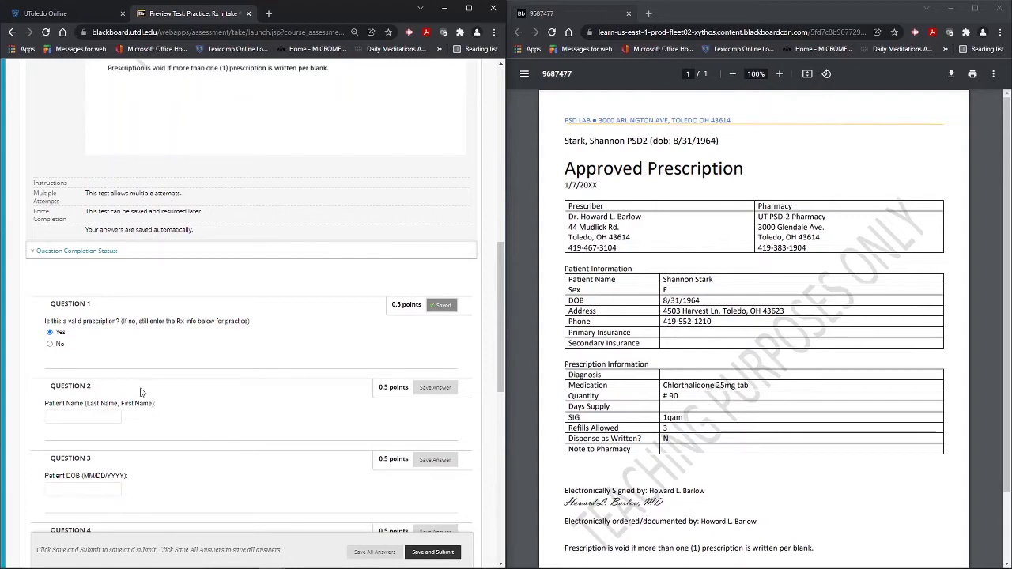
{"action": "left_click_drag", "start_coordinate": [698, 19], "coordinate": [1, 24]}
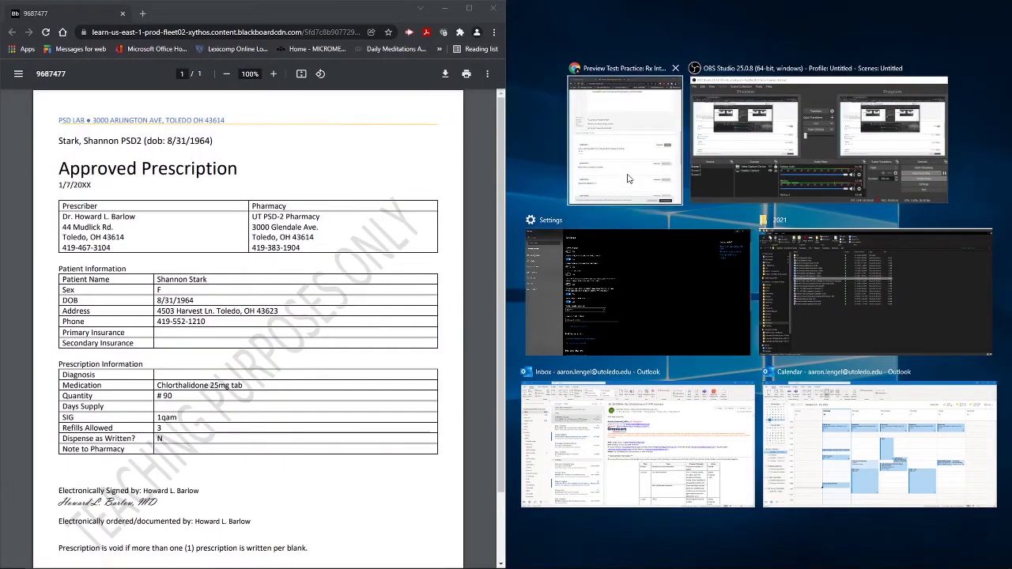
{"action": "left_click", "coordinate": [612, 146]}
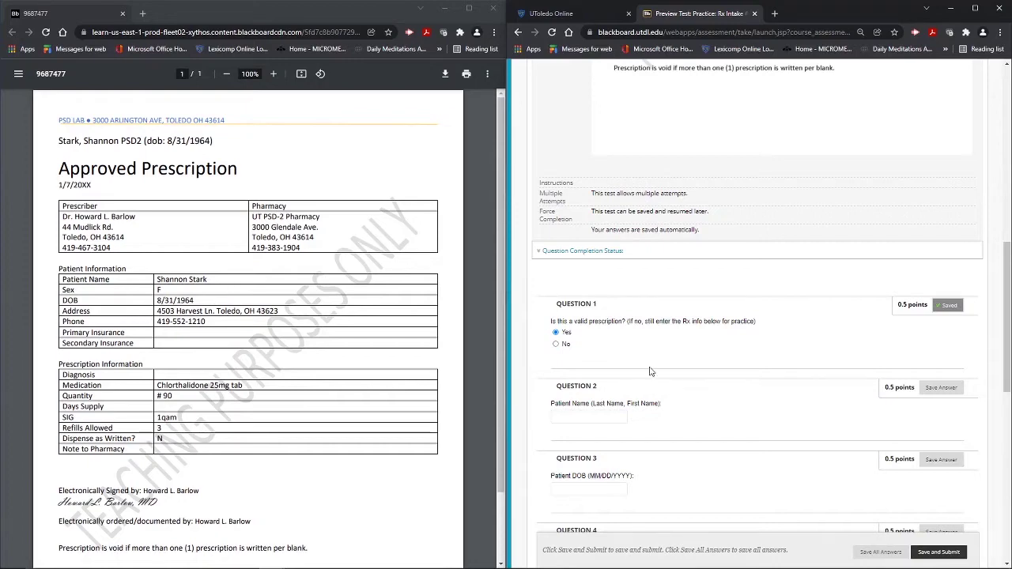
- Answer Question 2 with the patient's name from the prescription, last name first
{"action": "scroll", "coordinate": [695, 372], "scroll_direction": "down", "scroll_amount": 3}
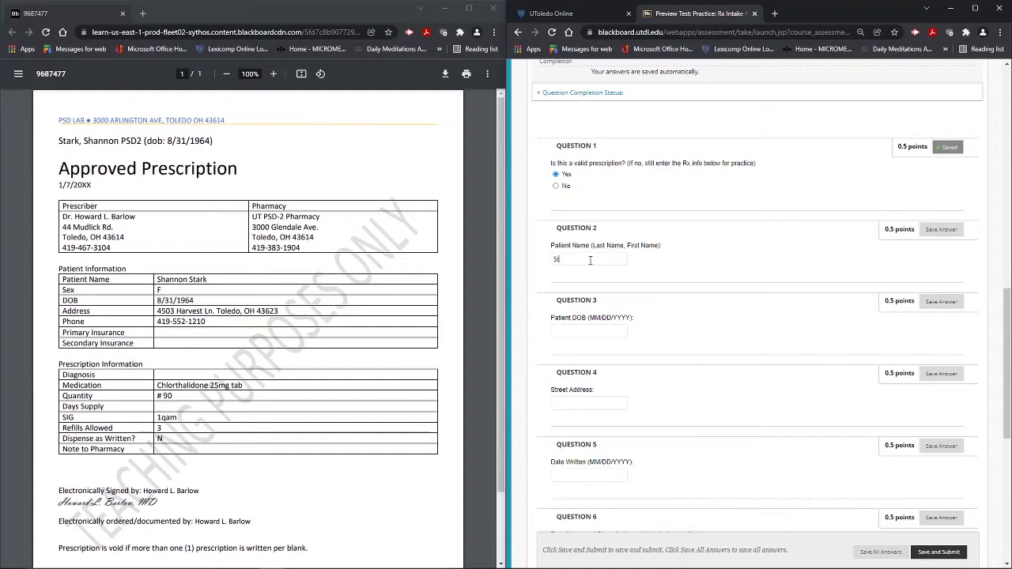
{"action": "type", "text": "ark, Sa"}
{"action": "key", "text": "BackSpace"}
{"action": "key", "text": "BackSpace"}
{"action": "type", "text": "hannon"}
- Enter the patient's date of birth in Question 3 and the full street address in Question 4
{"action": "left_click", "coordinate": [585, 333]}
{"action": "type", "text": "08/31/19"}
{"action": "left_click", "coordinate": [582, 403]}
{"action": "type", "text": "4503 Harv"}
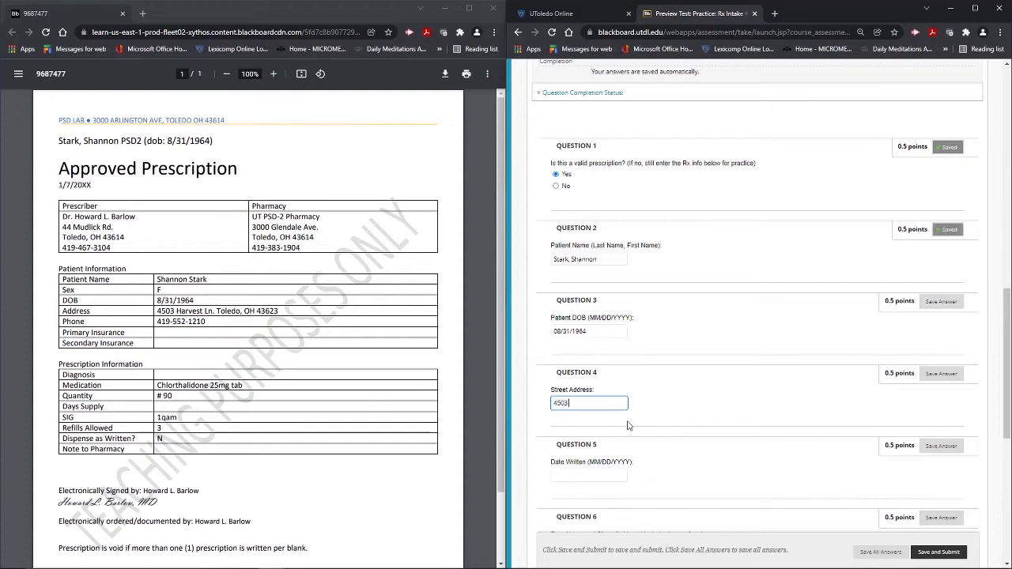
{"action": "type", "text": "est L"}
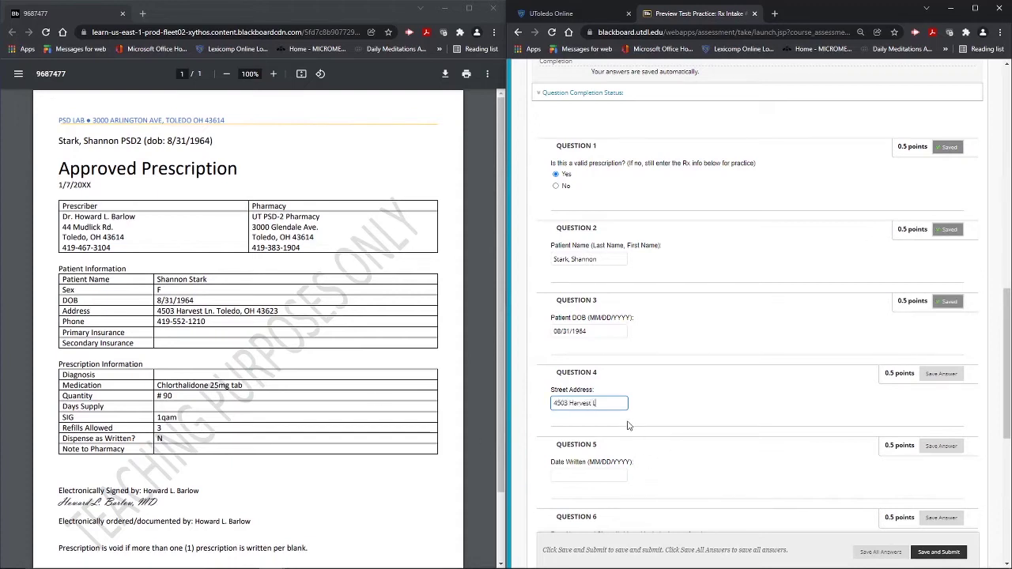
{"action": "type", "text": "n. Toledo, OH 43623"}
- Enter 01/07/2022 as the date written in Question 5
{"action": "key", "text": "Tab"}
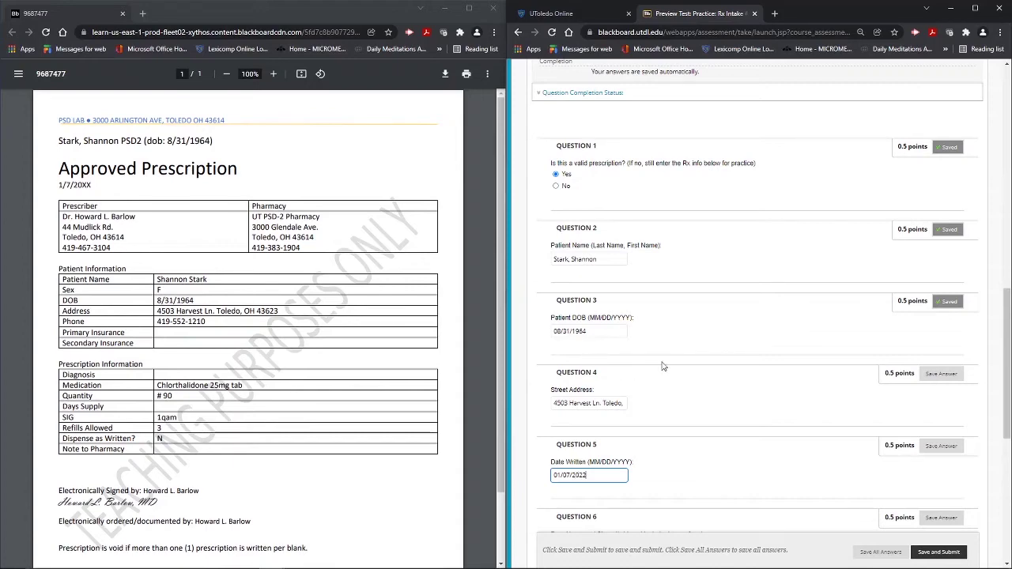
{"action": "scroll", "coordinate": [584, 352], "scroll_direction": "down", "scroll_amount": 2}
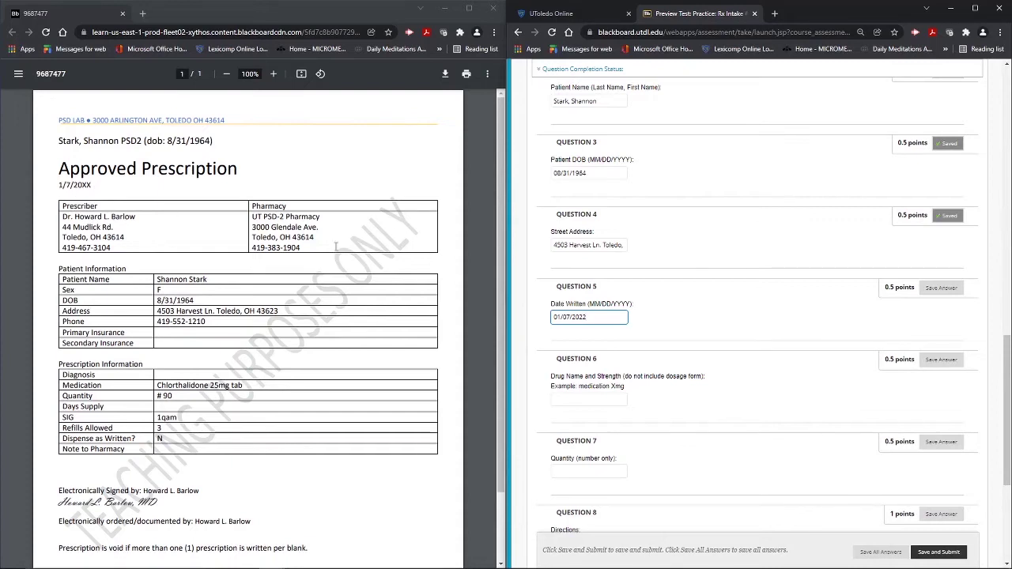
{"action": "left_click", "coordinate": [642, 306]}
{"action": "left_click", "coordinate": [622, 321]}
- Enter Chlorthalidone 25mg as the drug name and strength in Question 6 and 90 as the quantity in Question 7
{"action": "scroll", "coordinate": [622, 320], "scroll_direction": "down", "scroll_amount": 1}
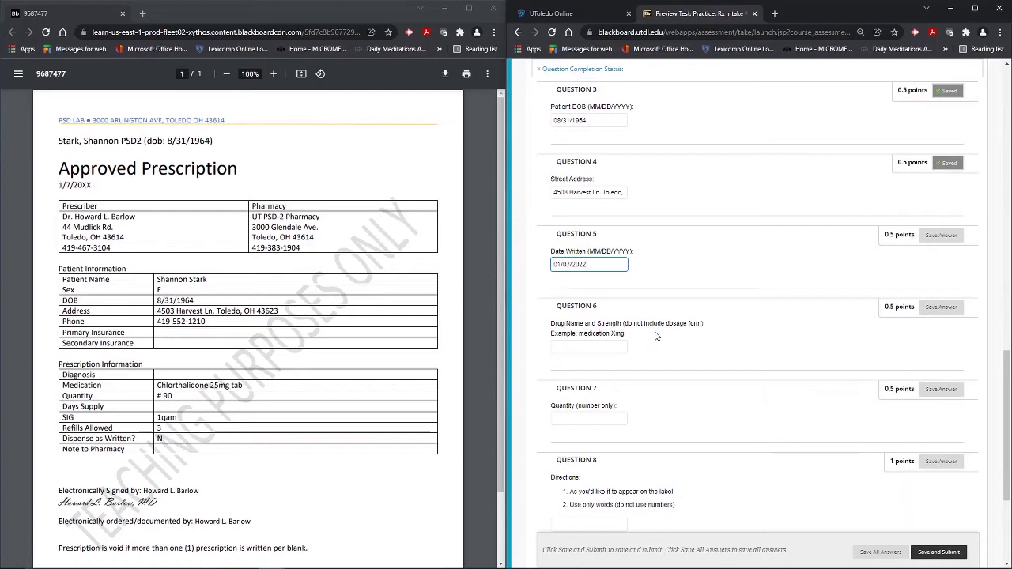
{"action": "left_click", "coordinate": [605, 346]}
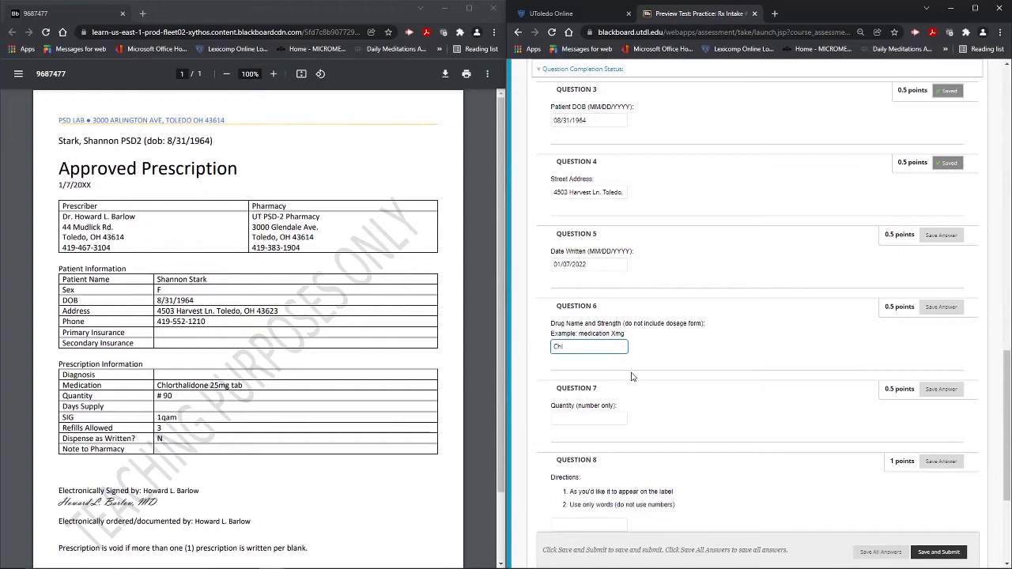
{"action": "type", "text": "Chlorthalidone"}
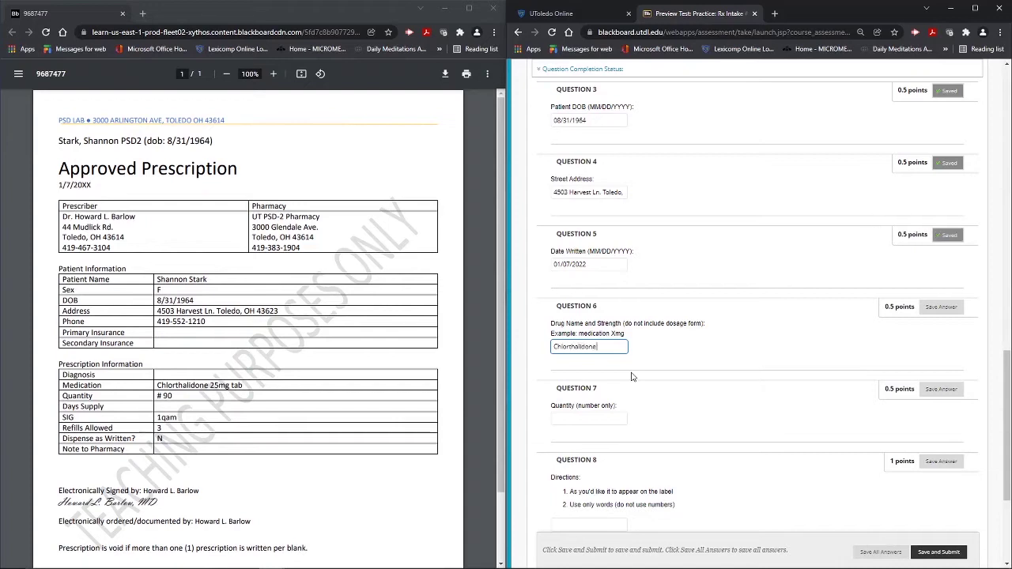
{"action": "type", "text": " 25mg"}
{"action": "left_click", "coordinate": [577, 415]}
{"action": "type", "text": "90"}
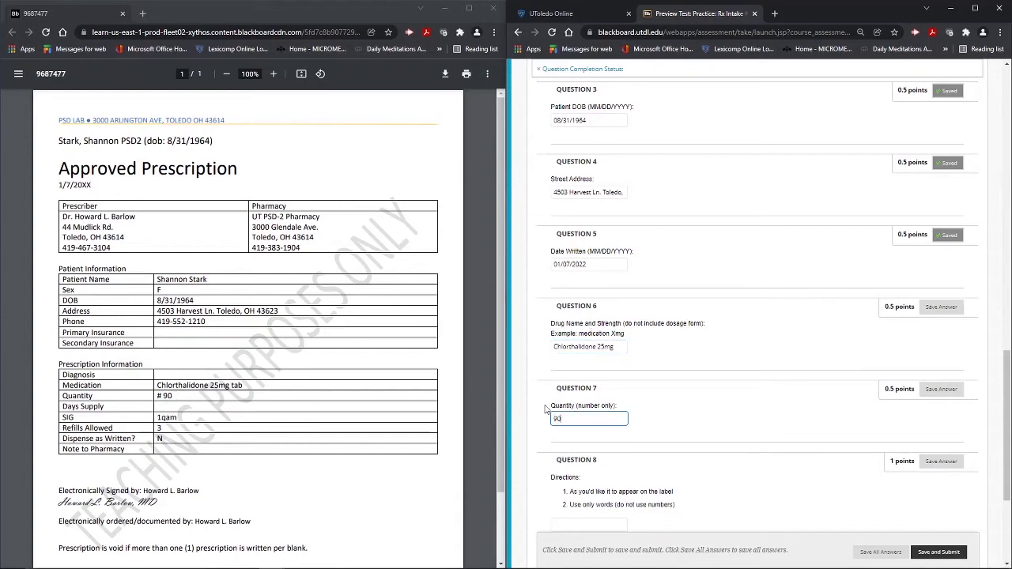
- Write out the prescription's 1qam directions in words in Question 8, beginning with "Take one tablet by mouth"
{"action": "scroll", "coordinate": [544, 407], "scroll_direction": "down", "scroll_amount": 3}
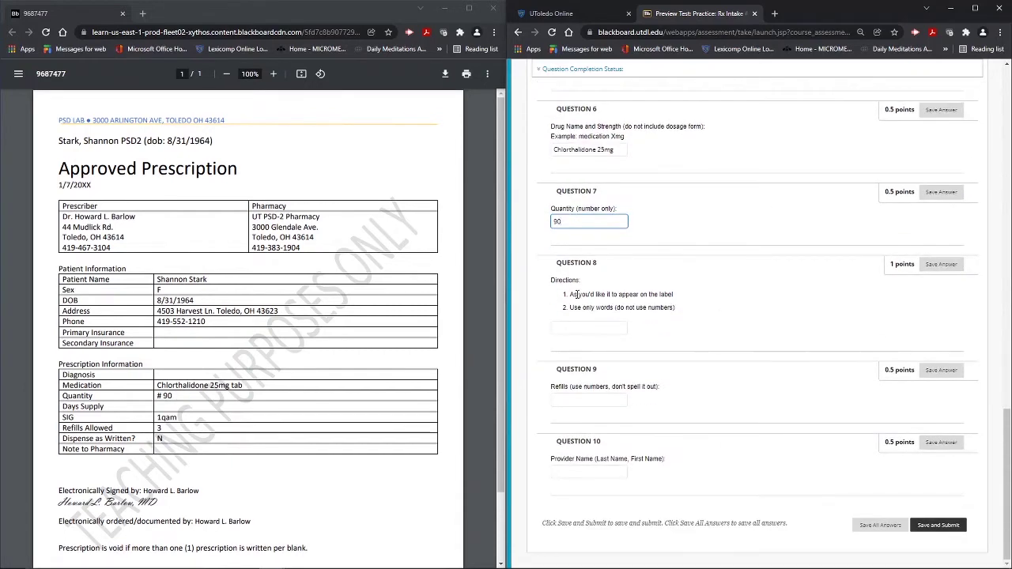
{"action": "left_click", "coordinate": [567, 327]}
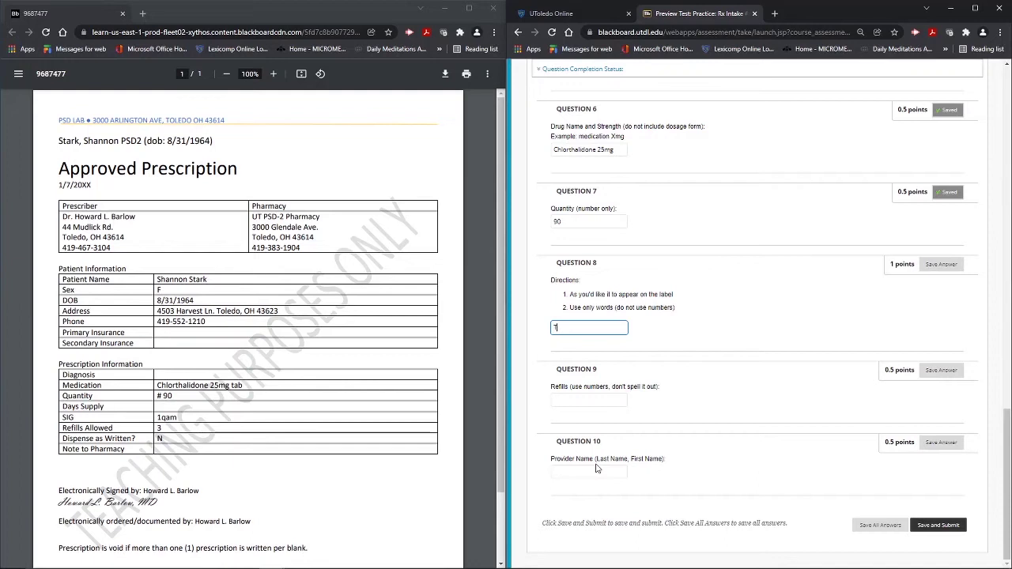
{"action": "type", "text": "Take one tablet by mouth once"}
{"action": "key", "text": "BackSpace"}
{"action": "key", "text": "BackSpace"}
{"action": "key", "text": "BackSpace"}
{"action": "key", "text": "BackSpace"}
{"action": "key", "text": "BackSpace"}
{"action": "type", "text": "every mornin"}
{"action": "key", "text": "BackSpace"}
{"action": "key", "text": "BackSpace"}
{"action": "key", "text": "BackSpace"}
{"action": "key", "text": "BackSpace"}
{"action": "key", "text": "BackSpace"}
{"action": "key", "text": "BackSpace"}
{"action": "key", "text": "BackSpace"}
{"action": "left_click", "coordinate": [606, 335]}
{"action": "left_click_drag", "start_coordinate": [574, 329], "coordinate": [565, 328]}
{"action": "left_click", "coordinate": [567, 333]}
- Enter 3 refills in Question 9 and the prescriber's name, last name first, in Question 10
{"action": "key", "text": "Tab"}
{"action": "type", "text": "3"}
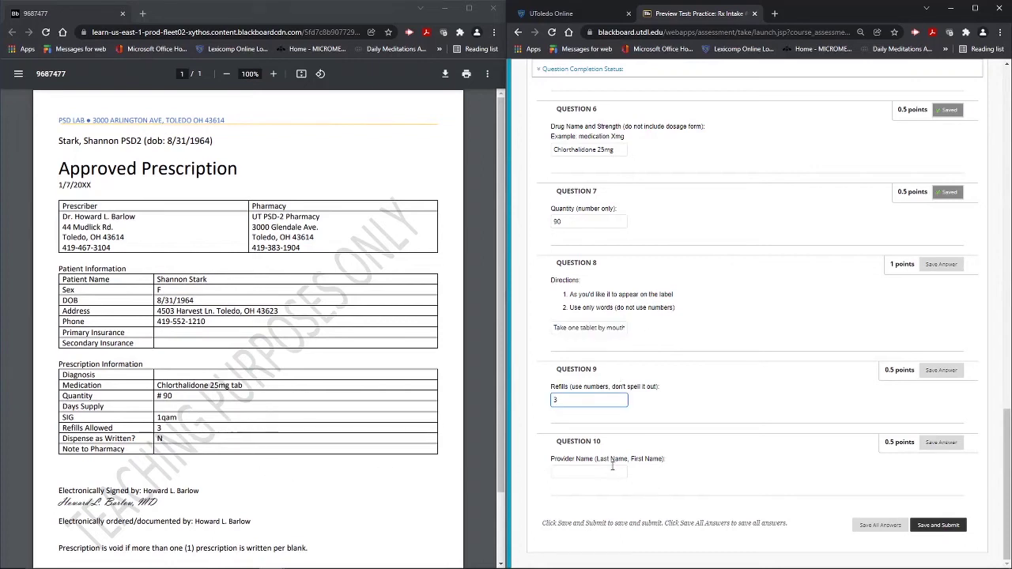
{"action": "scroll", "coordinate": [175, 484], "scroll_direction": "down", "scroll_amount": 1}
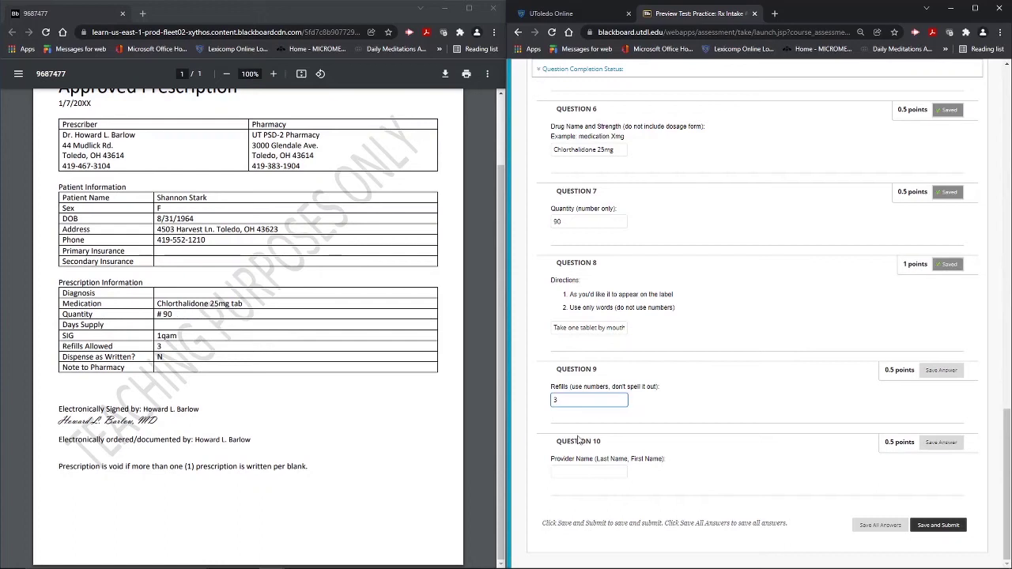
{"action": "left_click", "coordinate": [560, 472]}
{"action": "type", "text": "Barlow, Howard"}
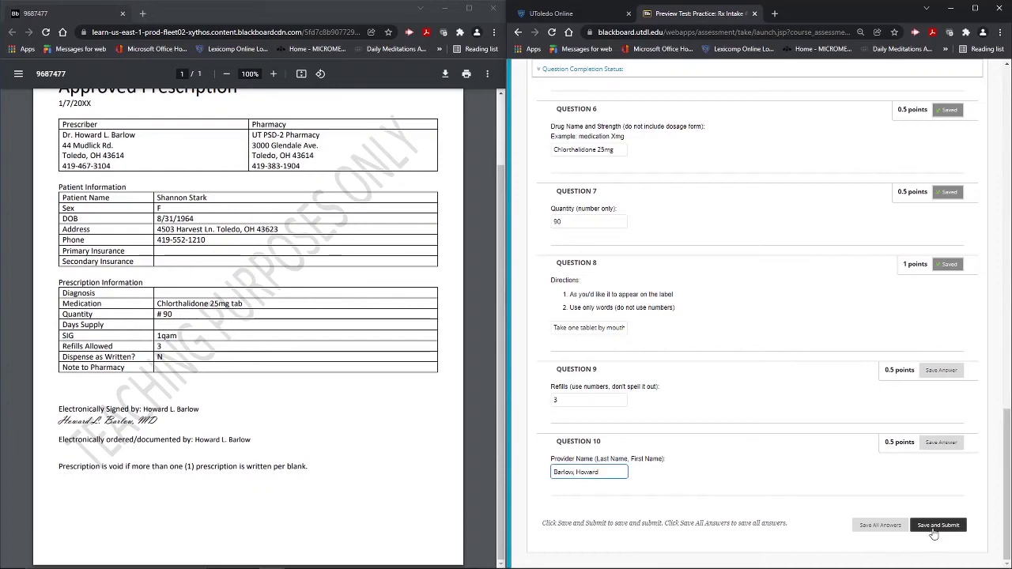
- Review the answers to all the questions, then save and submit the test and confirm the submission
{"action": "scroll", "coordinate": [754, 355], "scroll_direction": "up", "scroll_amount": 5}
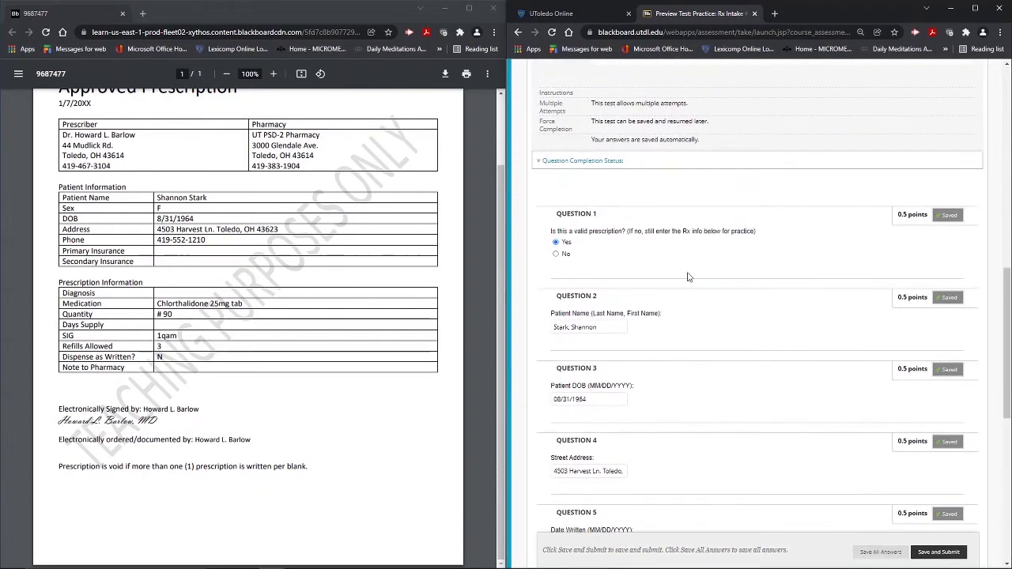
{"action": "scroll", "coordinate": [666, 250], "scroll_direction": "down", "scroll_amount": 8}
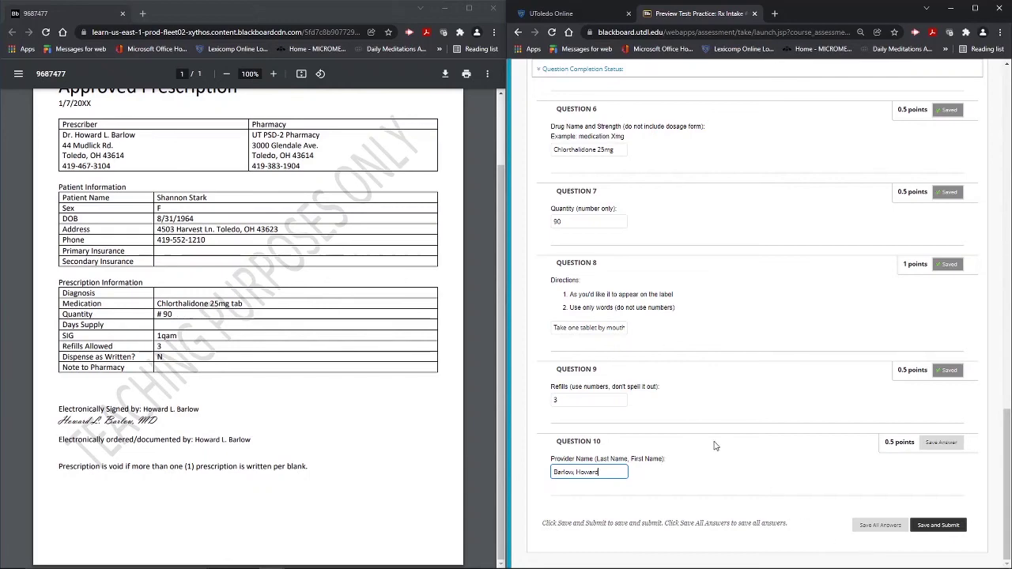
{"action": "scroll", "coordinate": [683, 455], "scroll_direction": "up", "scroll_amount": 4}
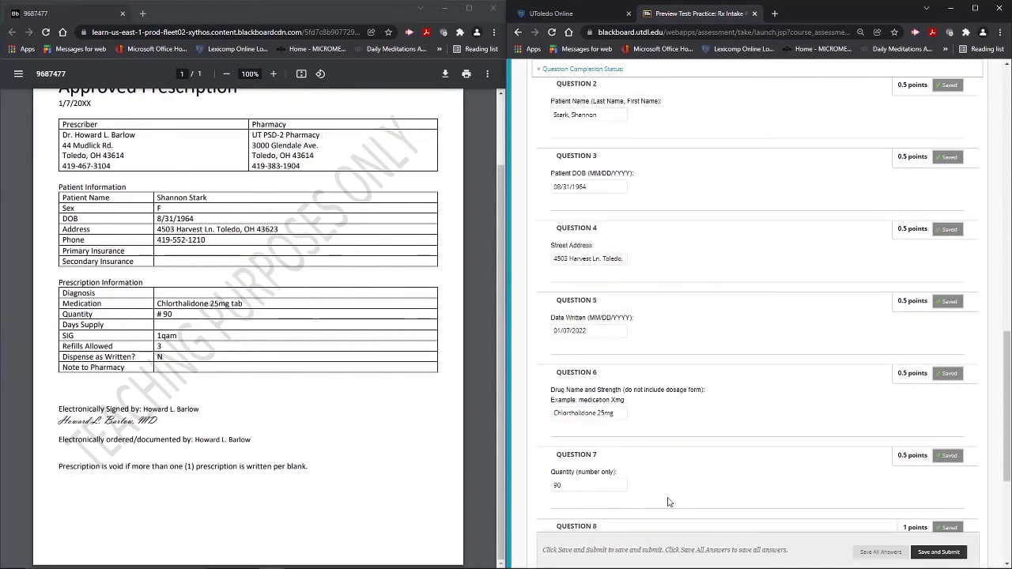
{"action": "scroll", "coordinate": [671, 503], "scroll_direction": "down", "scroll_amount": 4}
{"action": "left_click", "coordinate": [941, 525]}
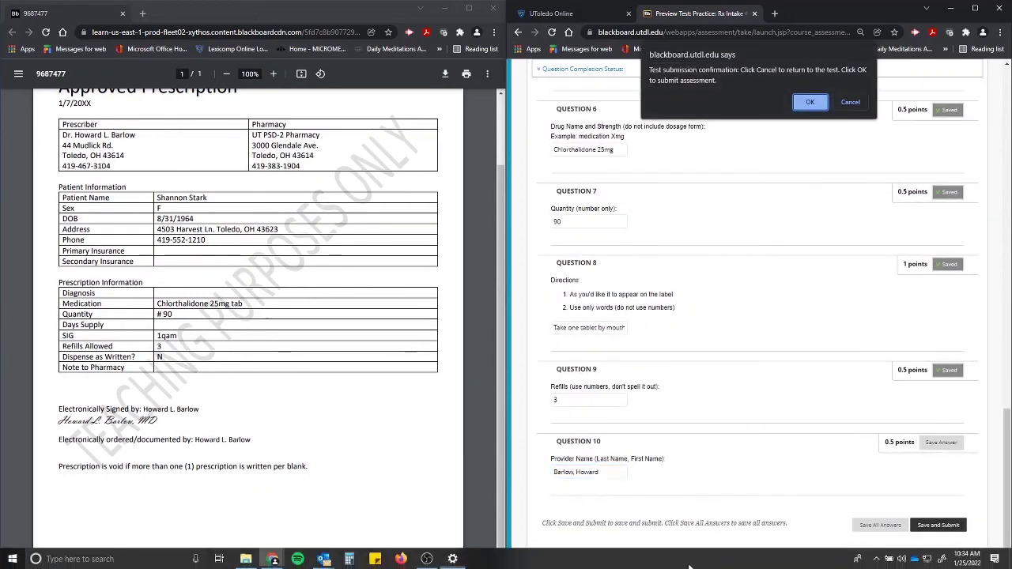
{"action": "left_click", "coordinate": [800, 104]}
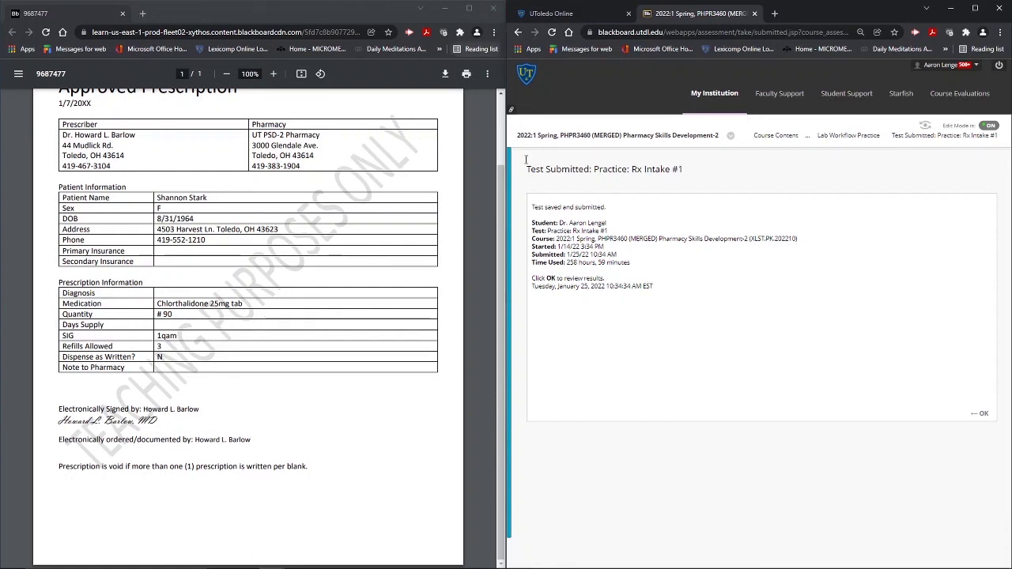
- Close the prescription PDF window and return to the Lab Workflow Practice content page
{"action": "left_click", "coordinate": [492, 10]}
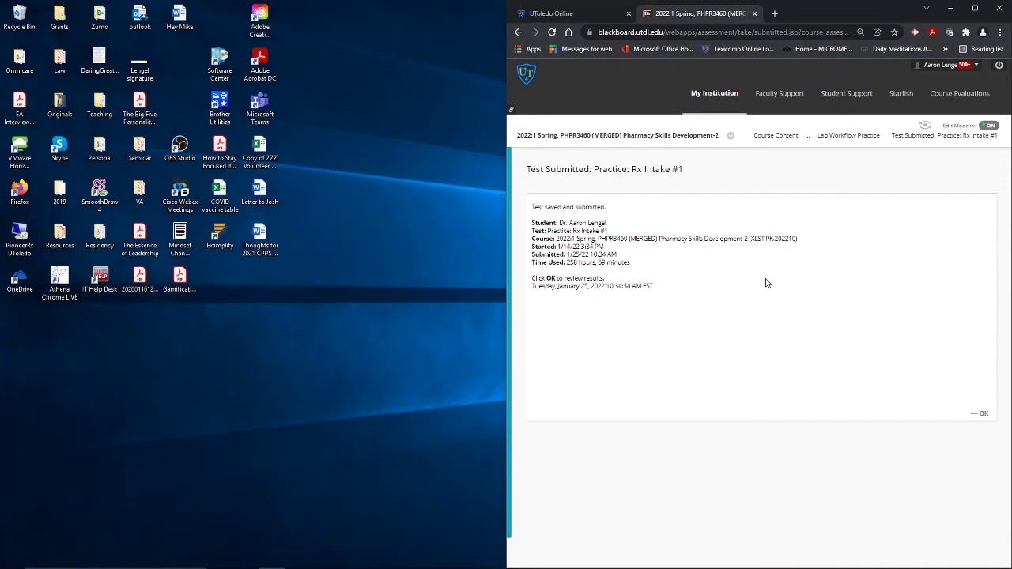
{"action": "left_click", "coordinate": [859, 139]}
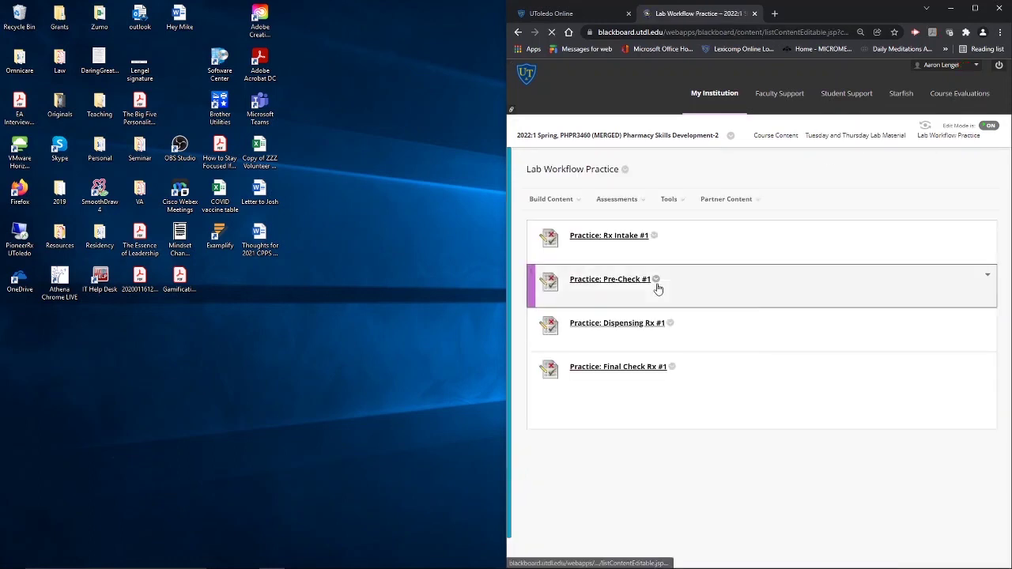